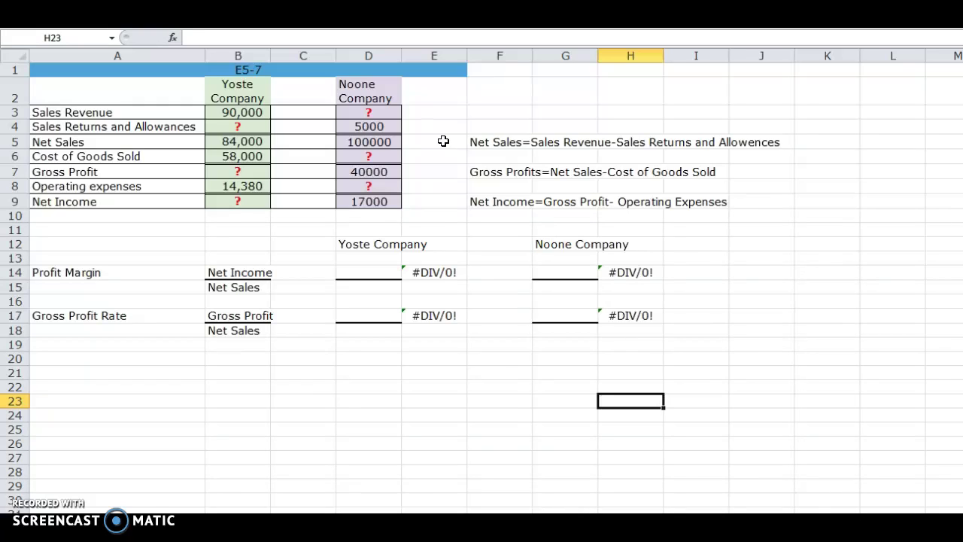
Enter =B3-B5 in B4 so Yoste's sales returns show 6,000.
{"action": "left_click", "coordinate": [227, 127]}
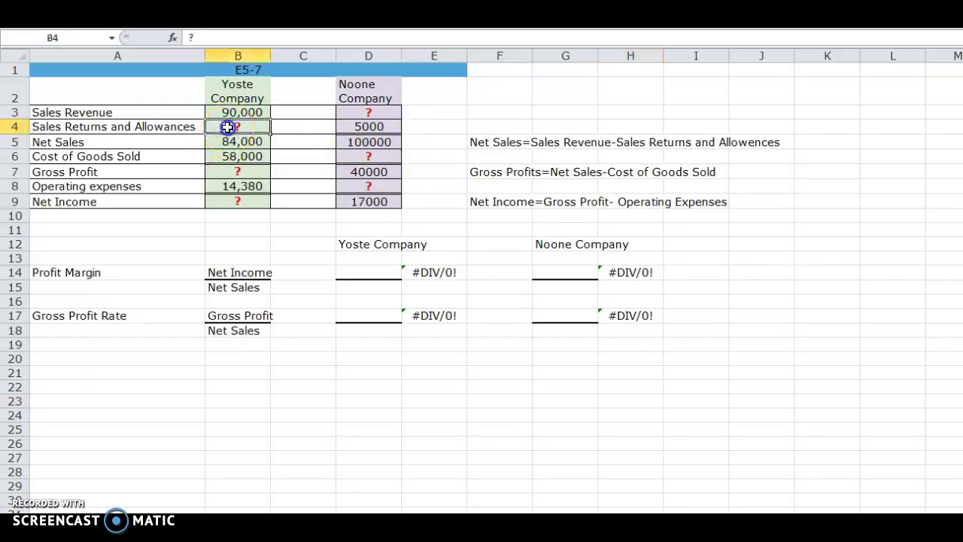
{"action": "type", "text": "="}
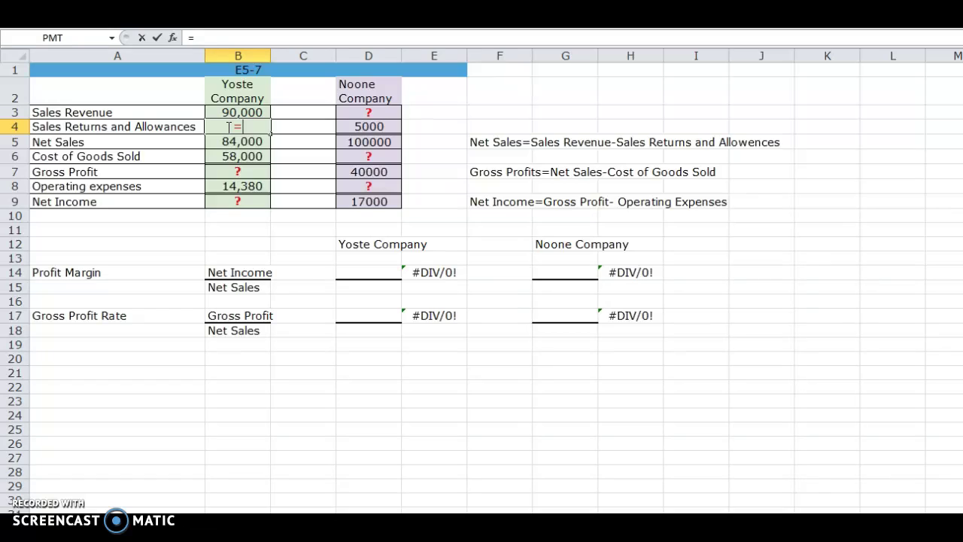
{"action": "left_click", "coordinate": [229, 112]}
{"action": "type", "text": "-"}
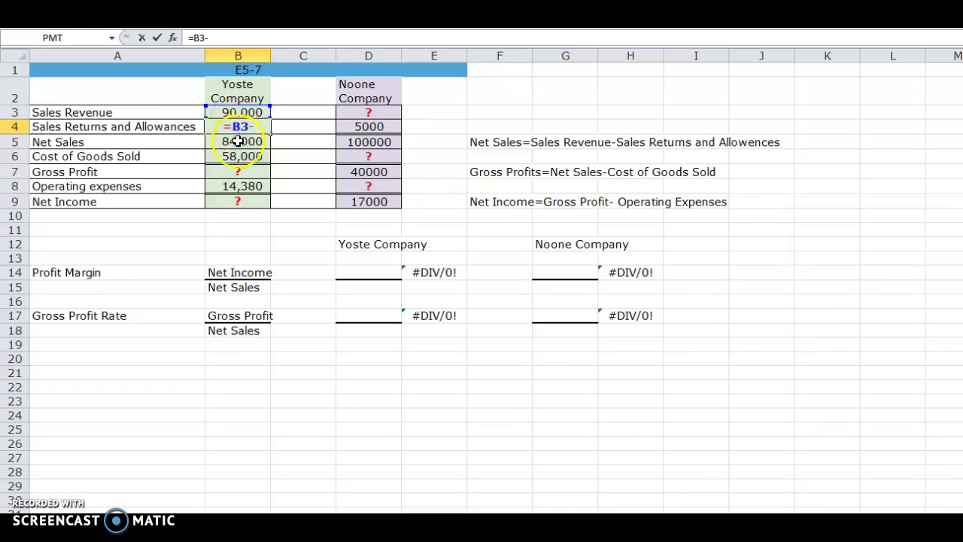
{"action": "left_click", "coordinate": [238, 142]}
{"action": "key", "text": "Return"}
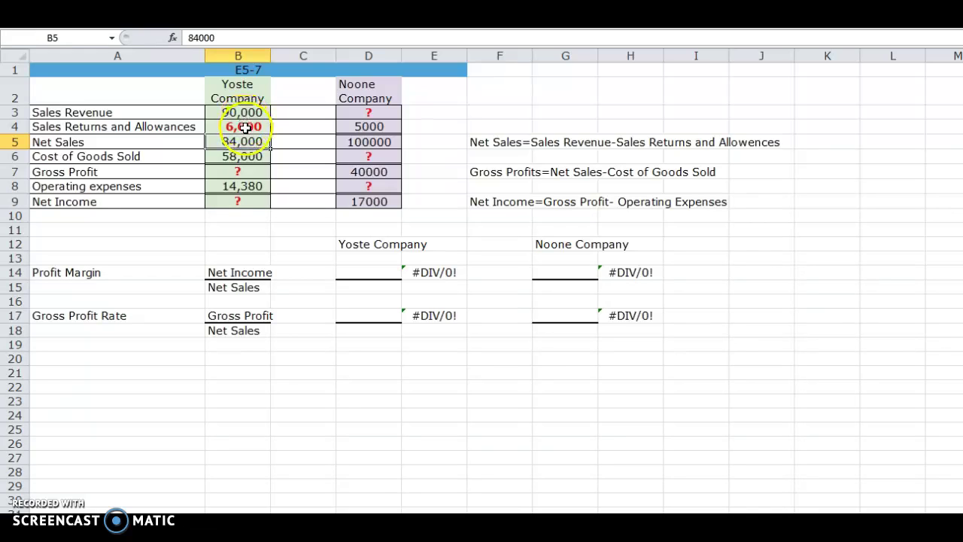
Enter =D5+D4 in D3 so Noone's sales revenue shows 105000.
{"action": "left_click", "coordinate": [365, 110]}
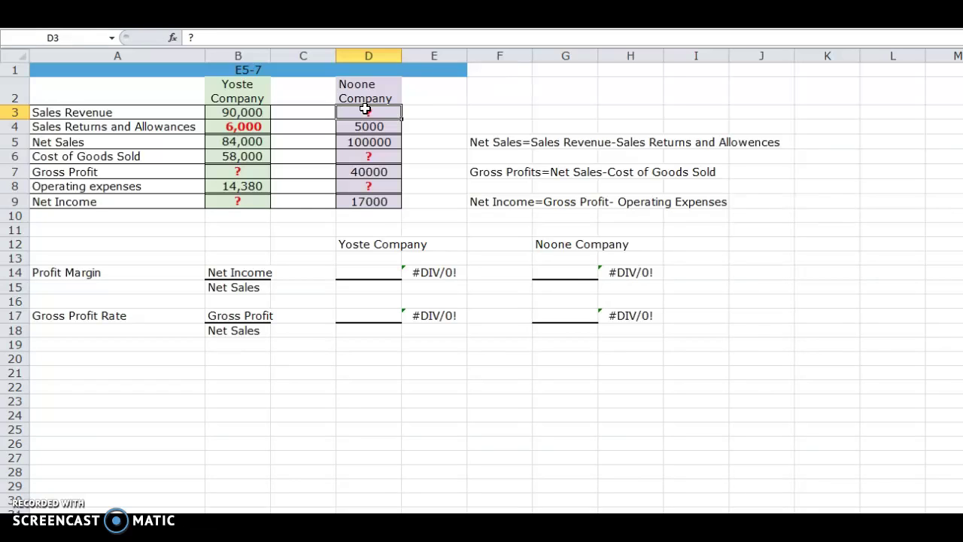
{"action": "type", "text": "="}
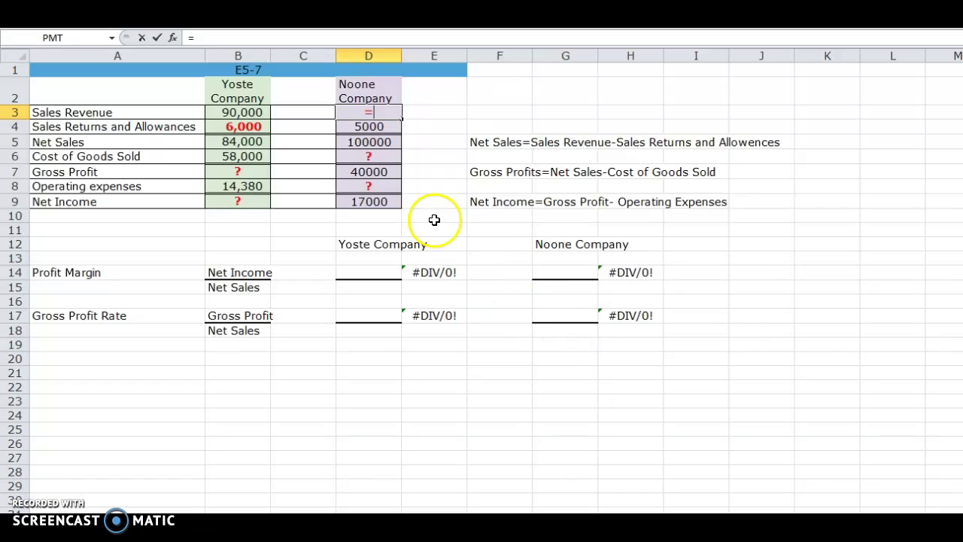
{"action": "left_click", "coordinate": [384, 142]}
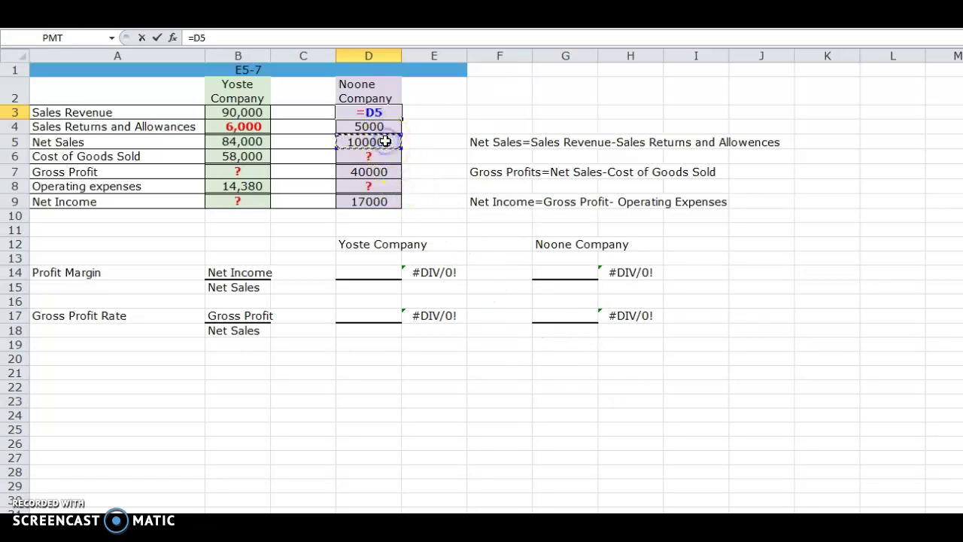
{"action": "type", "text": "+"}
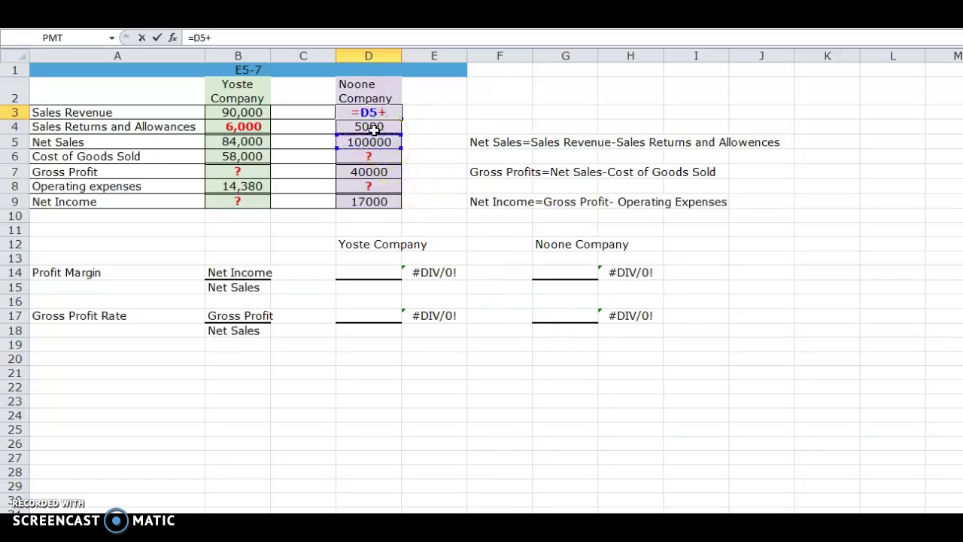
{"action": "left_click", "coordinate": [376, 127]}
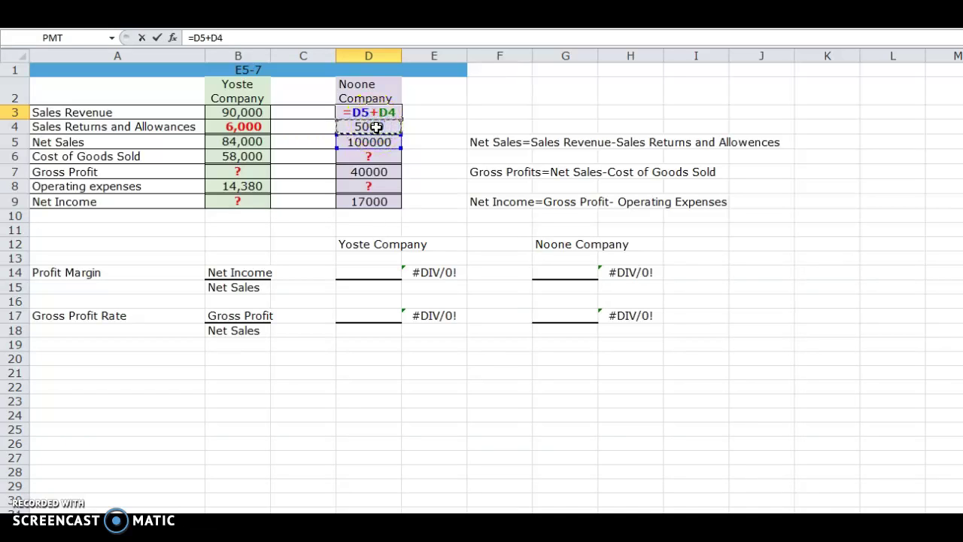
{"action": "key", "text": "Return"}
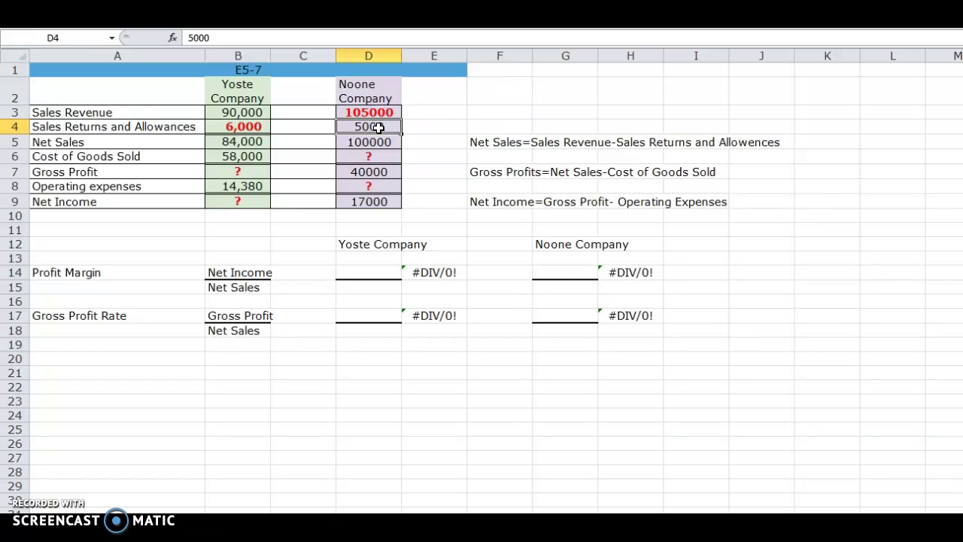
{"action": "left_click", "coordinate": [383, 121]}
Replace the question mark in B7 with =B5-B6, giving Yoste's gross profit of 26,000.
{"action": "left_click", "coordinate": [262, 172]}
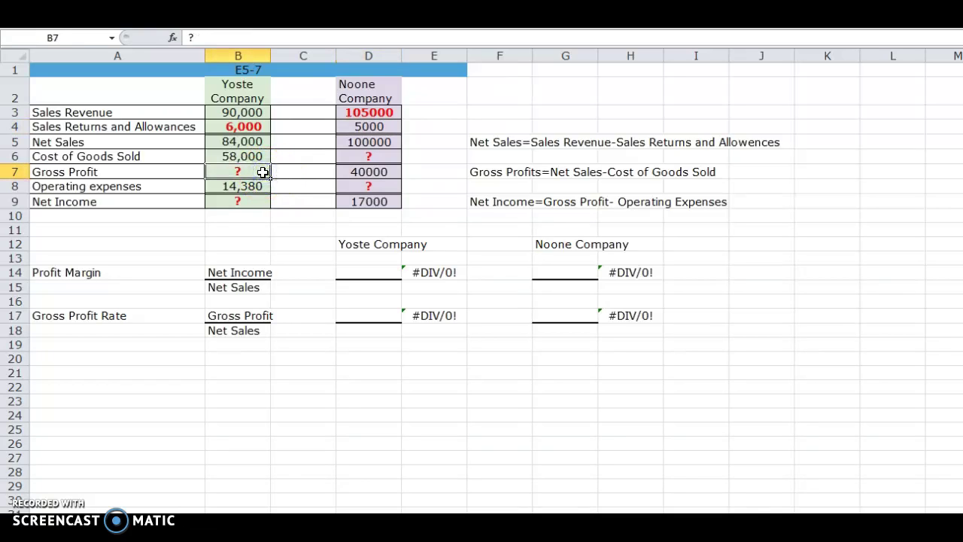
{"action": "key", "text": "Delete"}
{"action": "type", "text": "="}
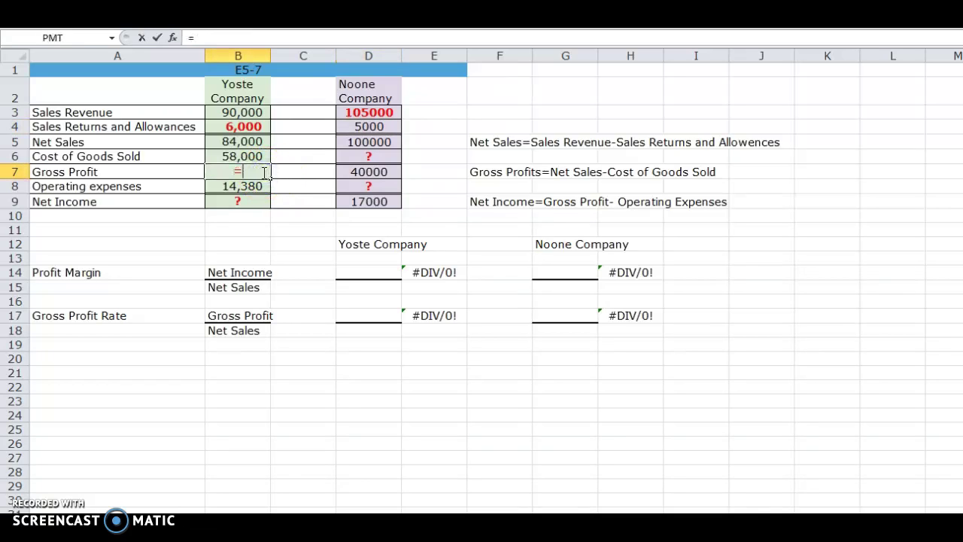
{"action": "left_click", "coordinate": [261, 144]}
{"action": "type", "text": "-"}
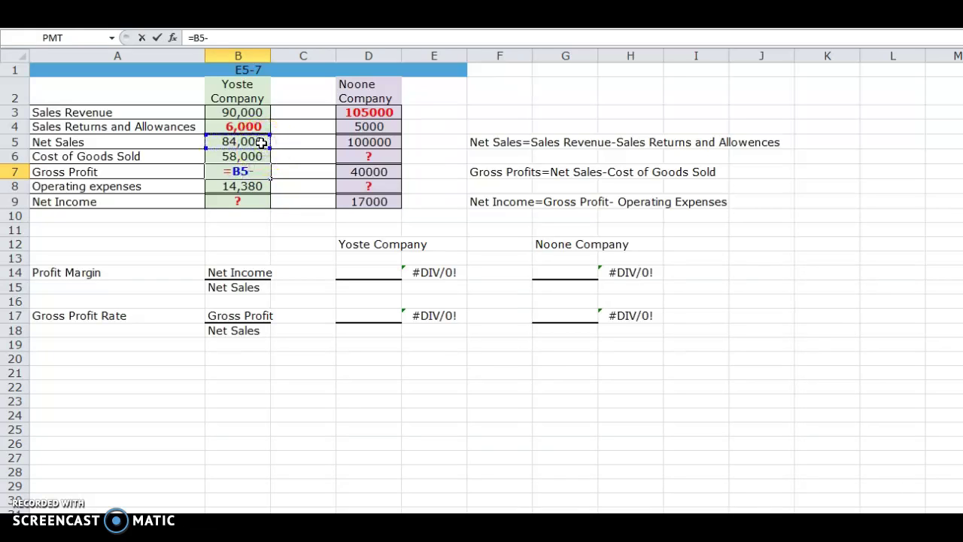
{"action": "left_click", "coordinate": [255, 159]}
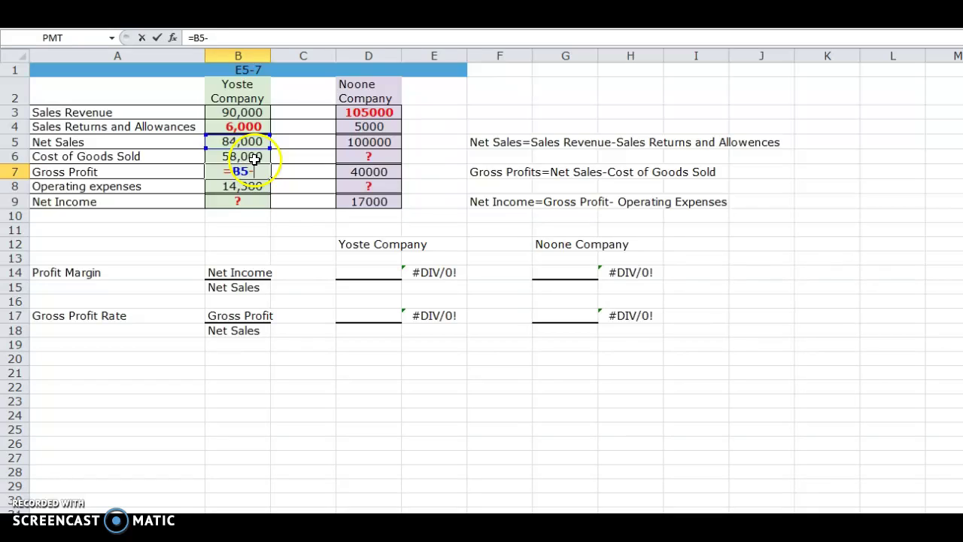
{"action": "key", "text": "Return"}
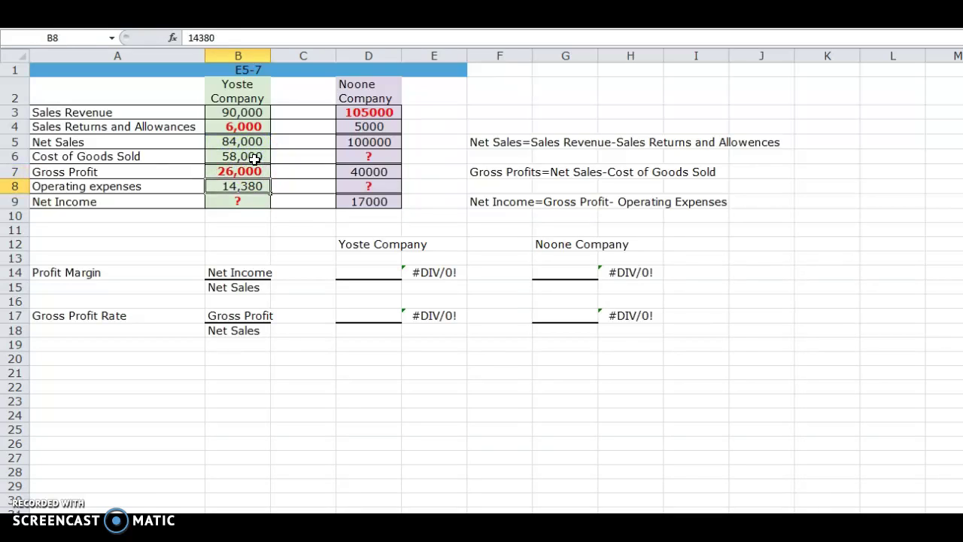
Enter =D5-D7 in D6 so Noone's cost of goods sold shows 60000.
{"action": "left_click", "coordinate": [349, 159]}
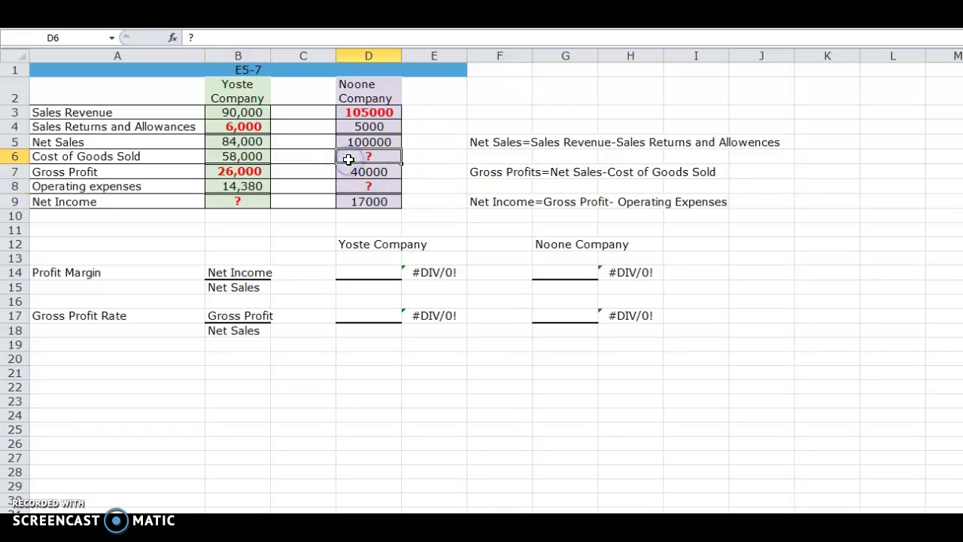
{"action": "type", "text": "="}
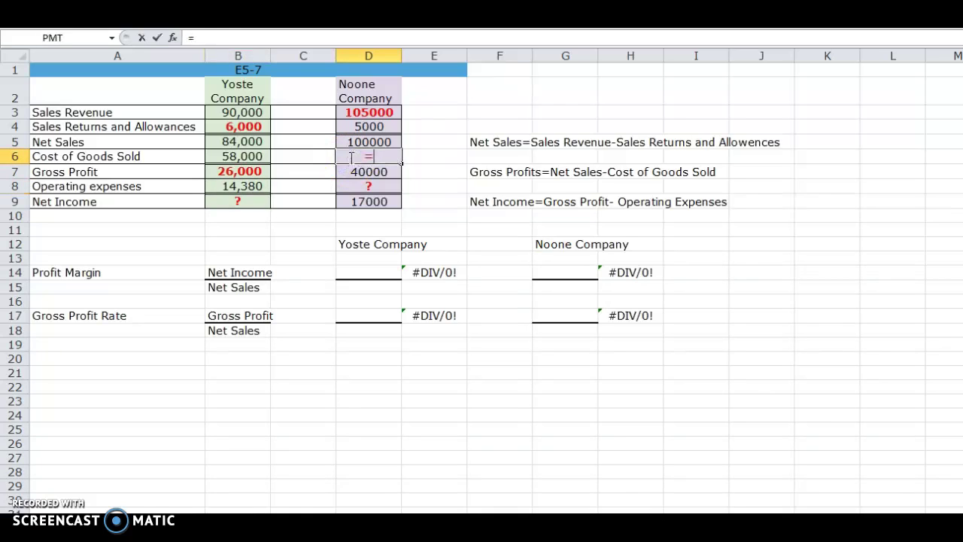
{"action": "left_click", "coordinate": [360, 143]}
{"action": "type", "text": "-"}
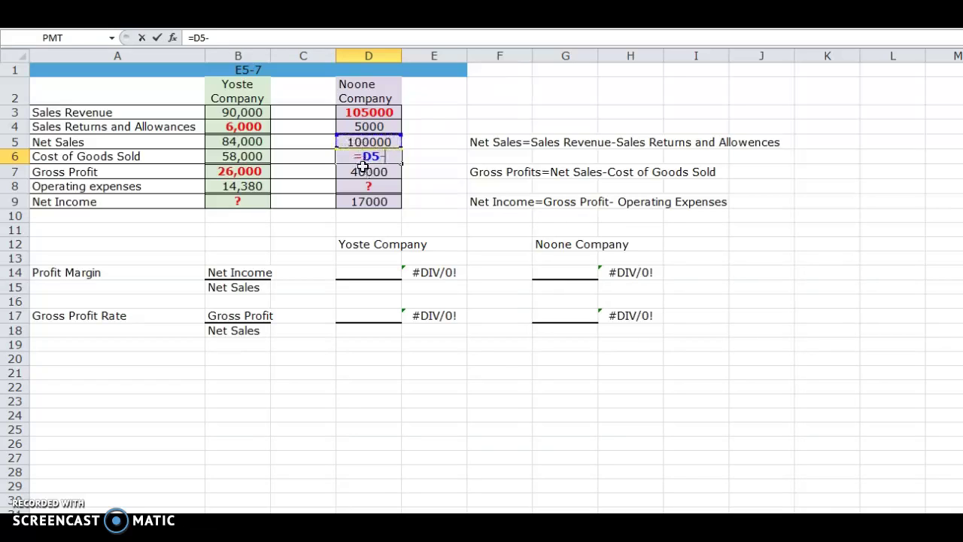
{"action": "left_click", "coordinate": [365, 171]}
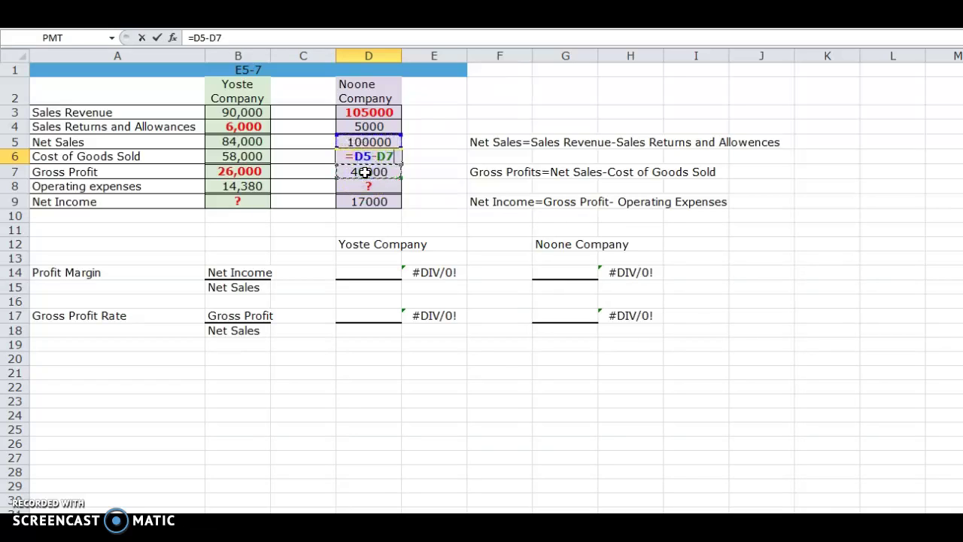
{"action": "key", "text": "Return"}
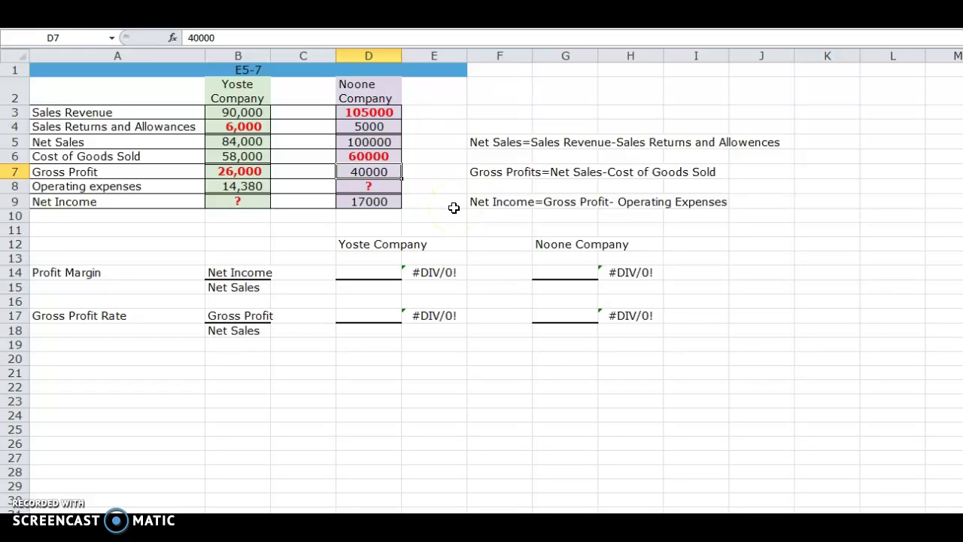
Enter =B7-B8 in B9 so Yoste's net income shows 11,620.
{"action": "left_click", "coordinate": [238, 201]}
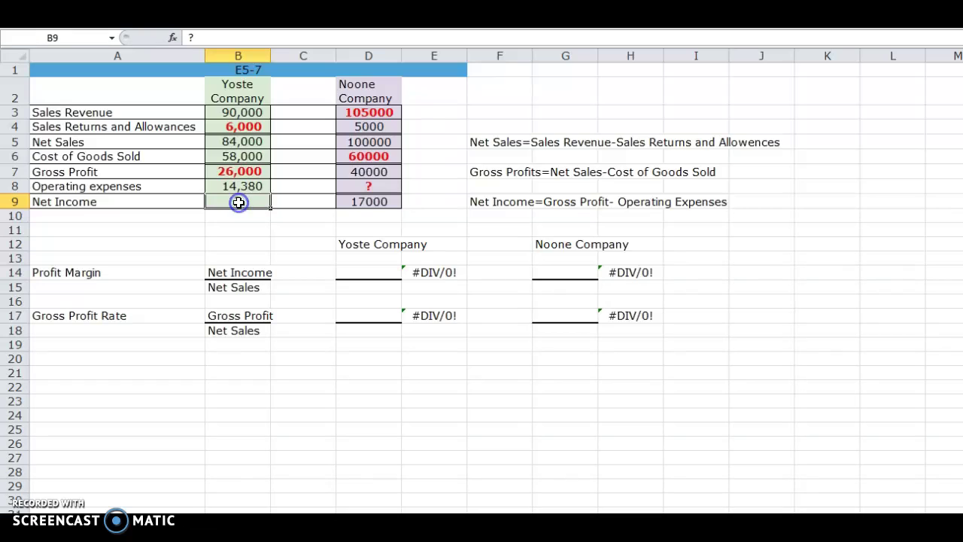
{"action": "type", "text": "="}
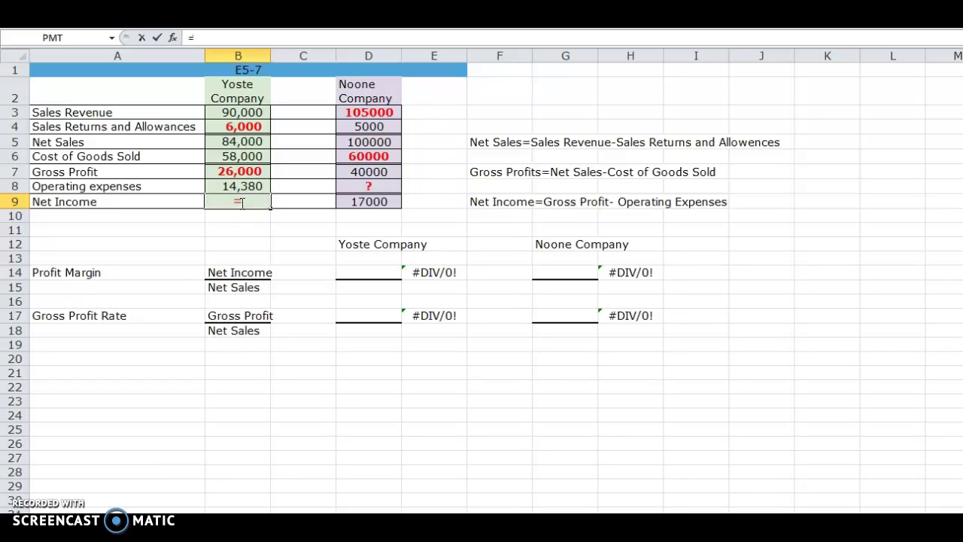
{"action": "left_click", "coordinate": [250, 171]}
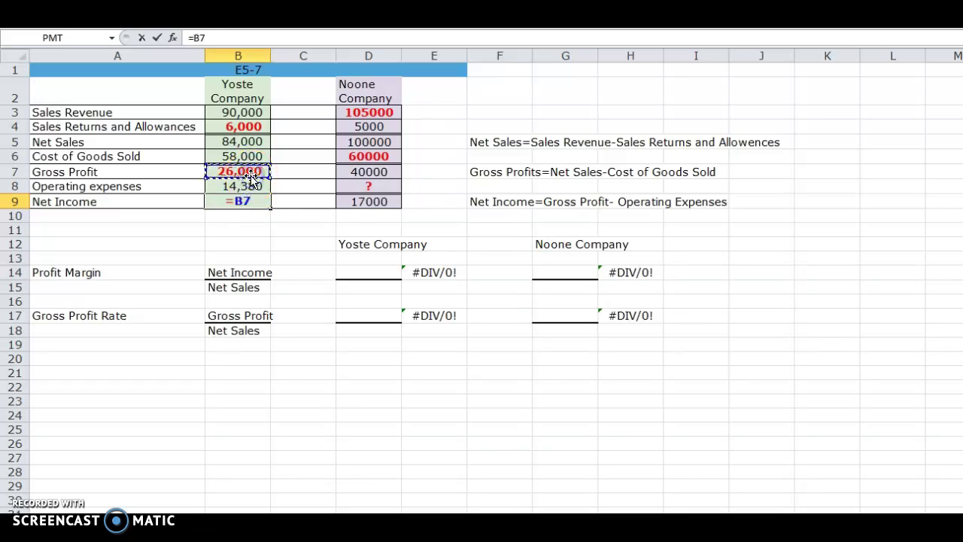
{"action": "type", "text": "-"}
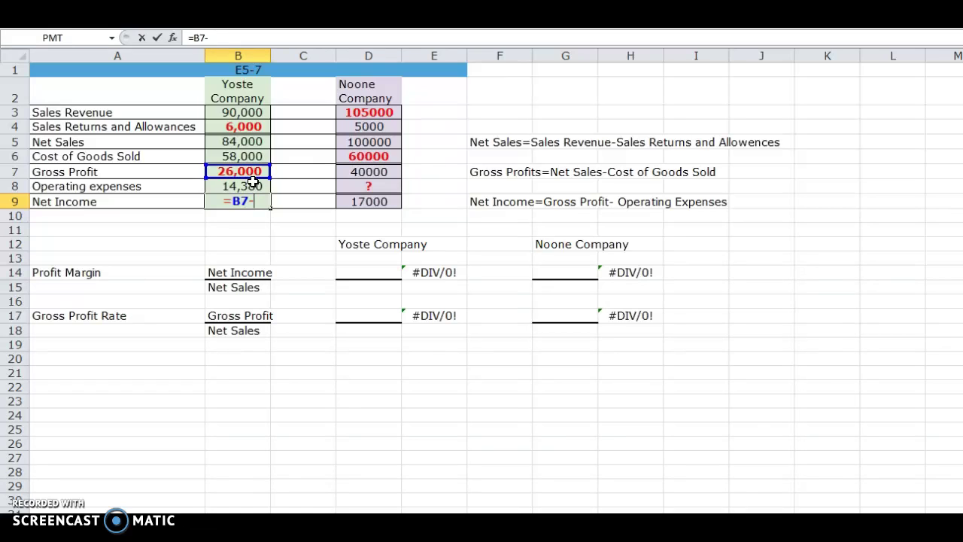
{"action": "left_click", "coordinate": [252, 186]}
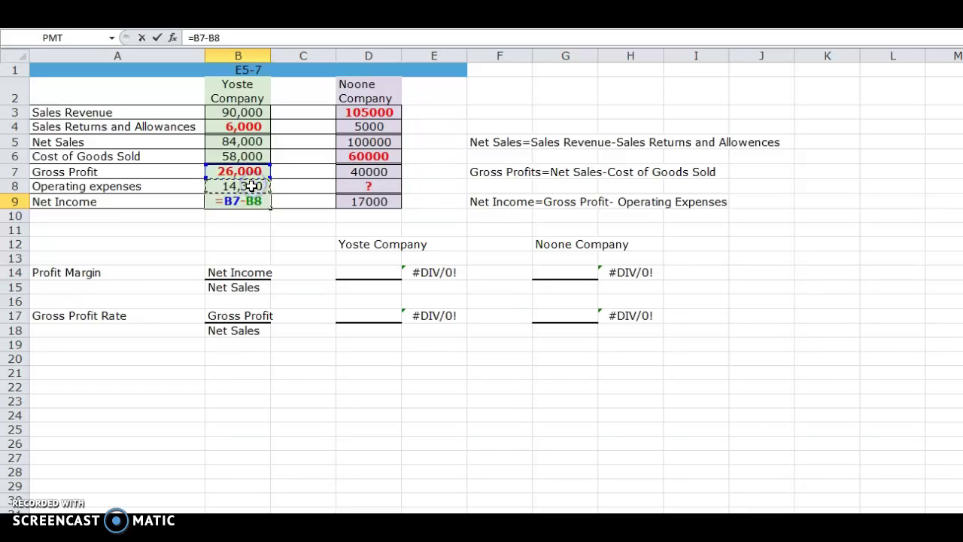
{"action": "key", "text": "Return"}
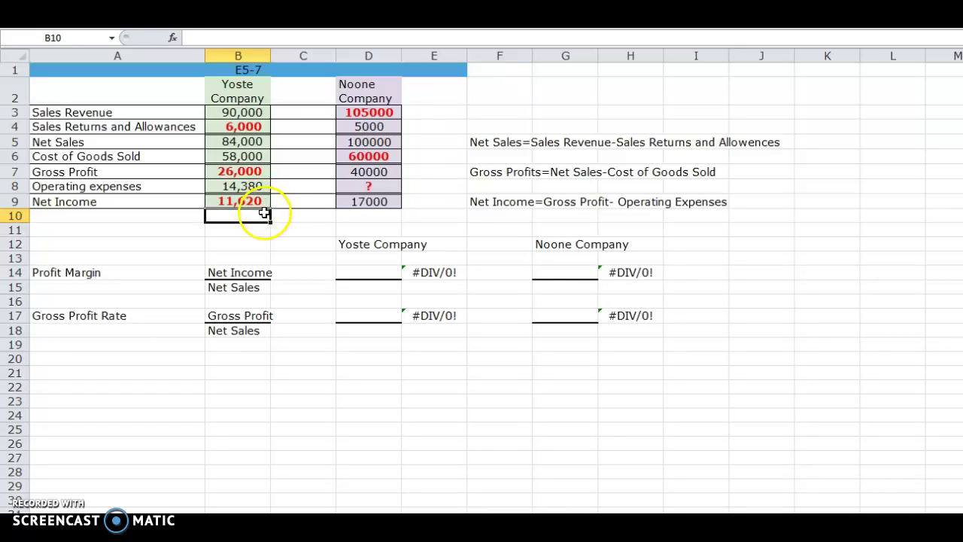
Enter =D7-D9 in D8 so Noone's operating expenses show 23000.
{"action": "left_click", "coordinate": [351, 190]}
{"action": "type", "text": "="}
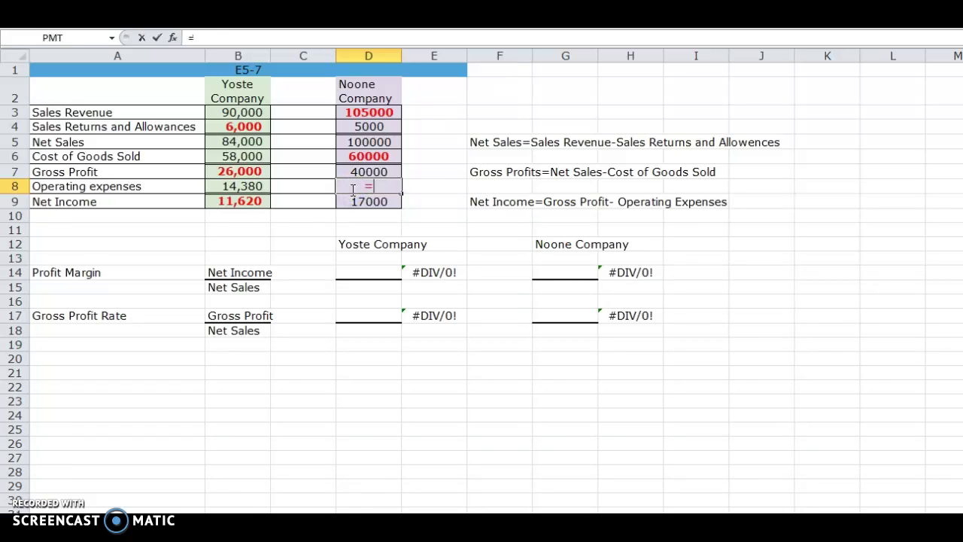
{"action": "left_click", "coordinate": [366, 171]}
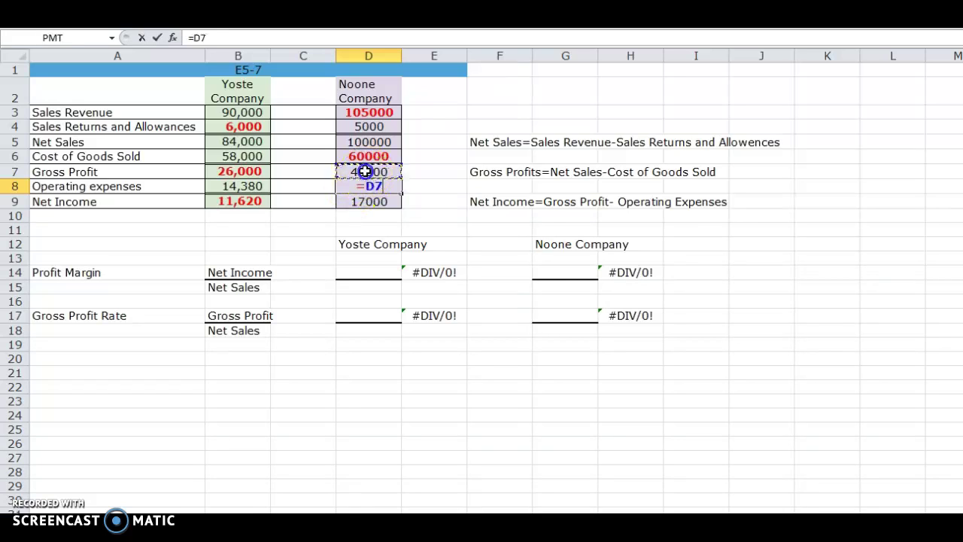
{"action": "type", "text": "-"}
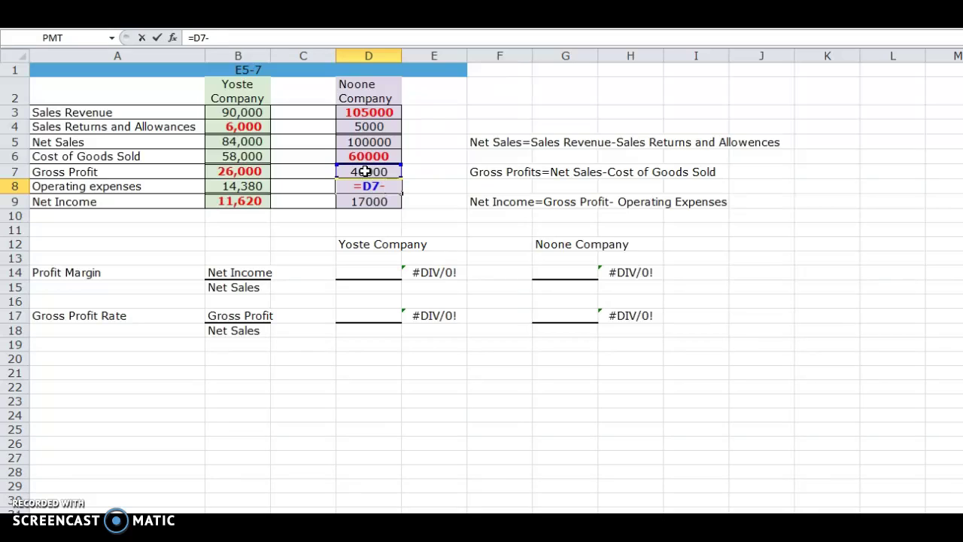
{"action": "left_click", "coordinate": [358, 199]}
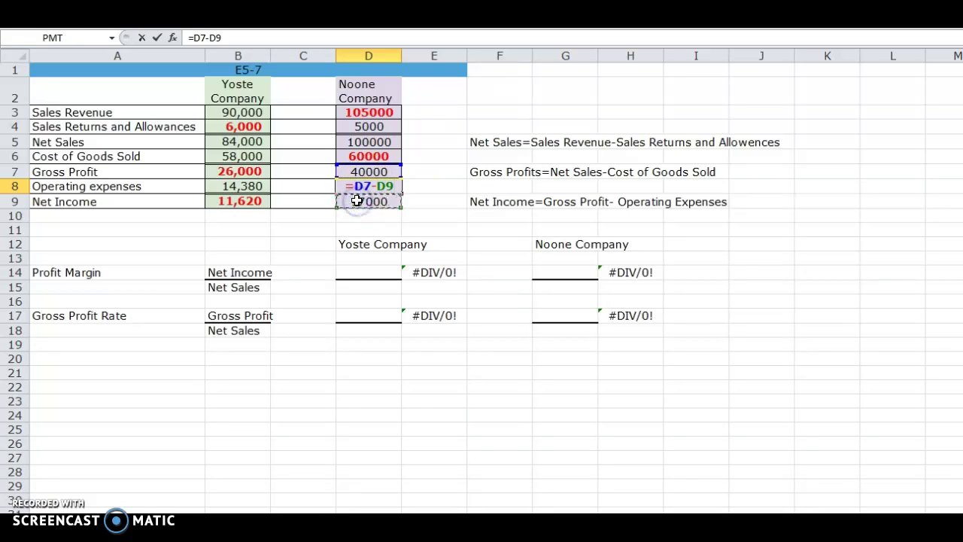
{"action": "key", "text": "Return"}
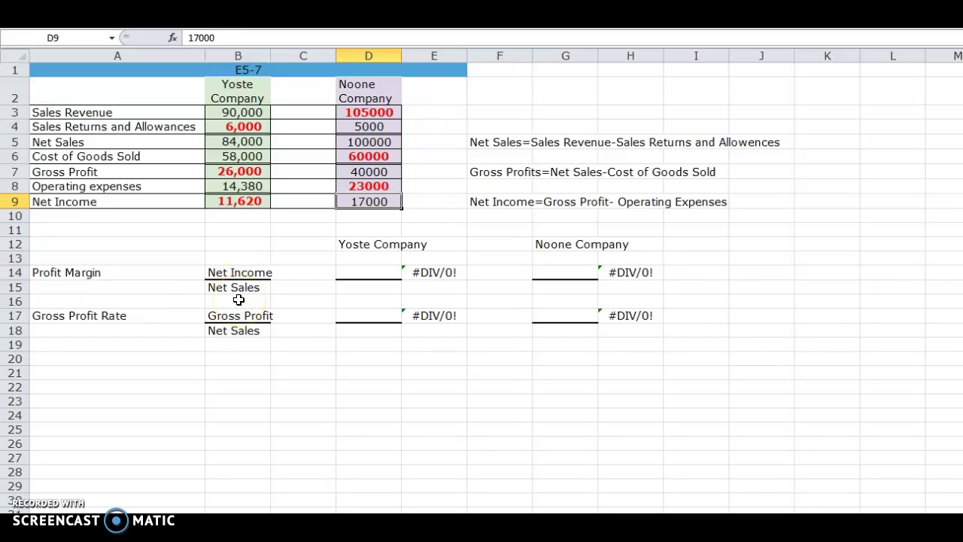
Enter 11620 in D14 and 84000 in D15 for Yoste's 14% profit margin.
{"action": "left_click", "coordinate": [353, 275]}
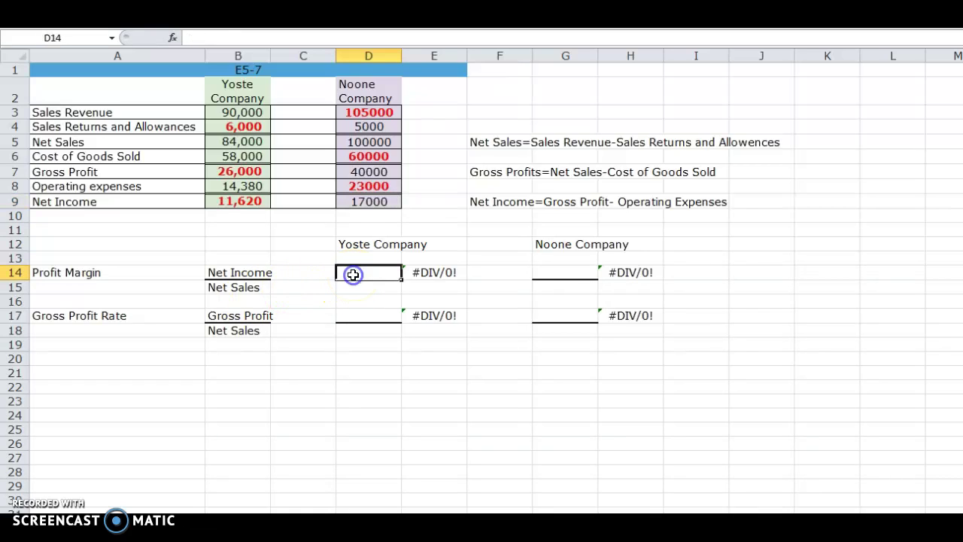
{"action": "type", "text": "11"}
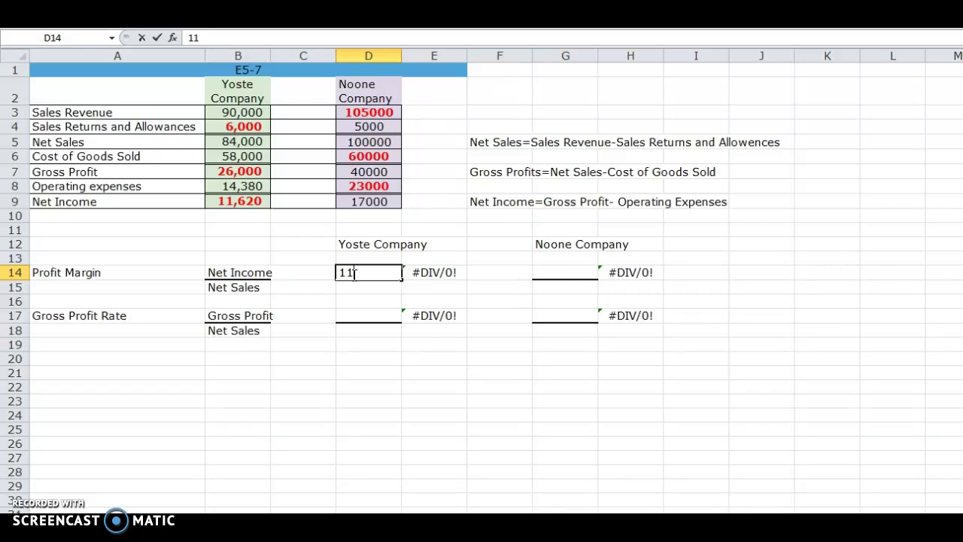
{"action": "type", "text": "620"}
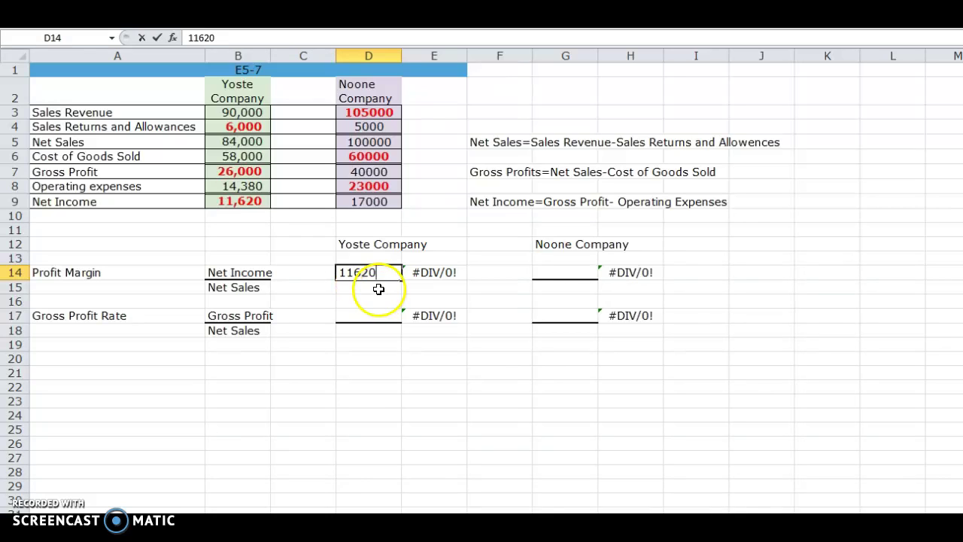
{"action": "left_click", "coordinate": [378, 287]}
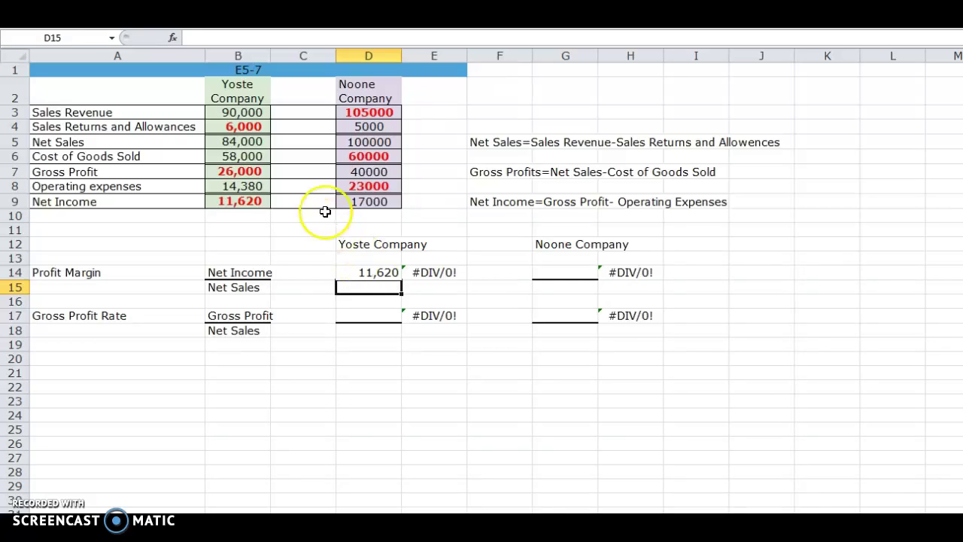
{"action": "type", "text": "84000"}
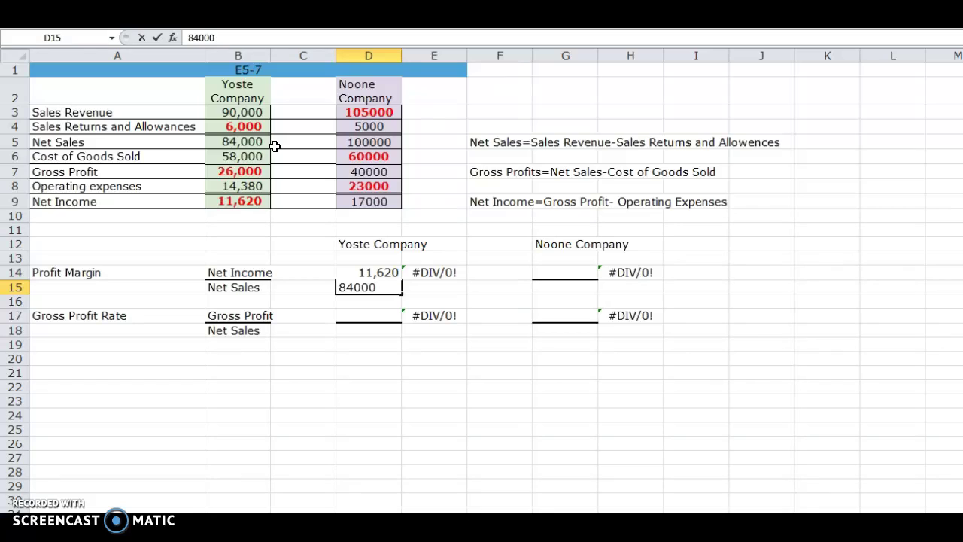
{"action": "key", "text": "Return"}
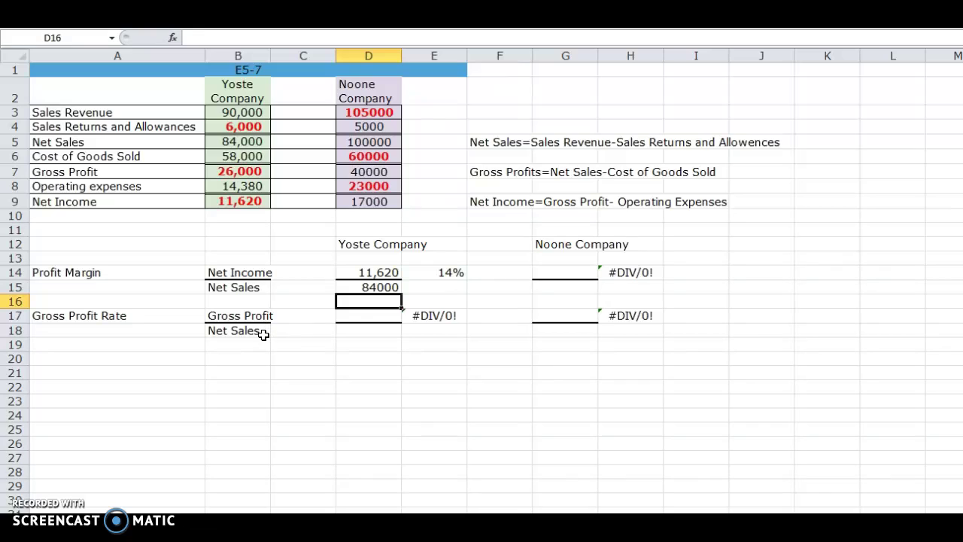
Enter 26000 in D17 and 84000 in D18 for Yoste's 31% gross profit rate.
{"action": "left_click", "coordinate": [345, 317]}
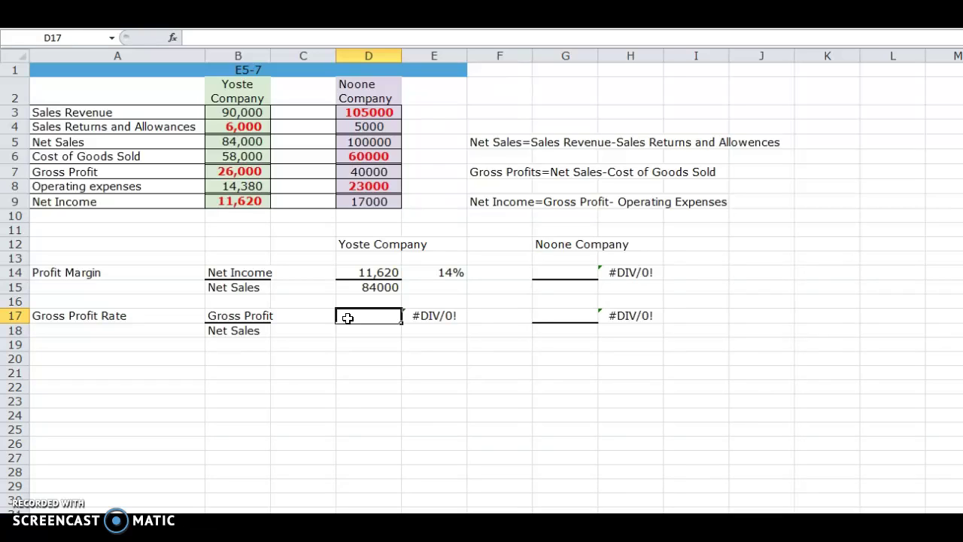
{"action": "type", "text": "26000"}
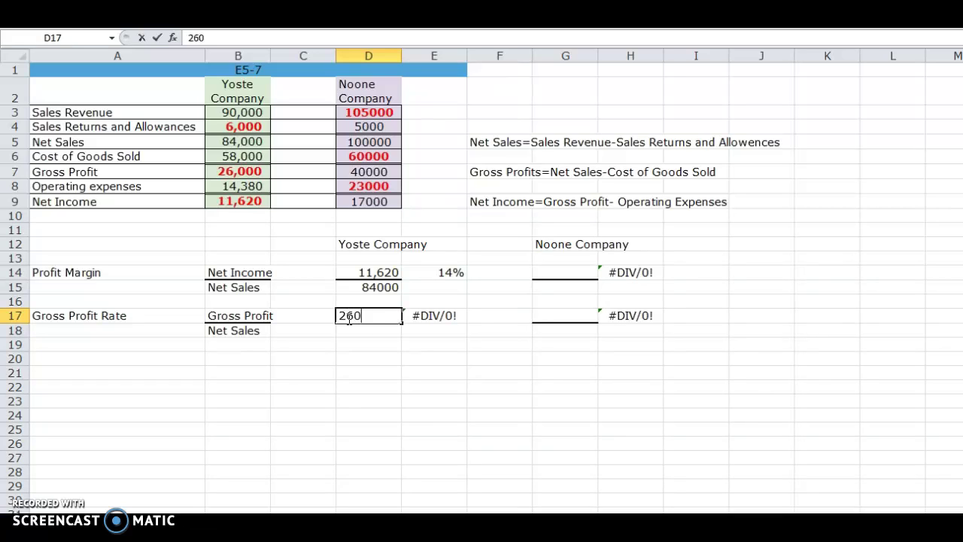
{"action": "left_click", "coordinate": [354, 330]}
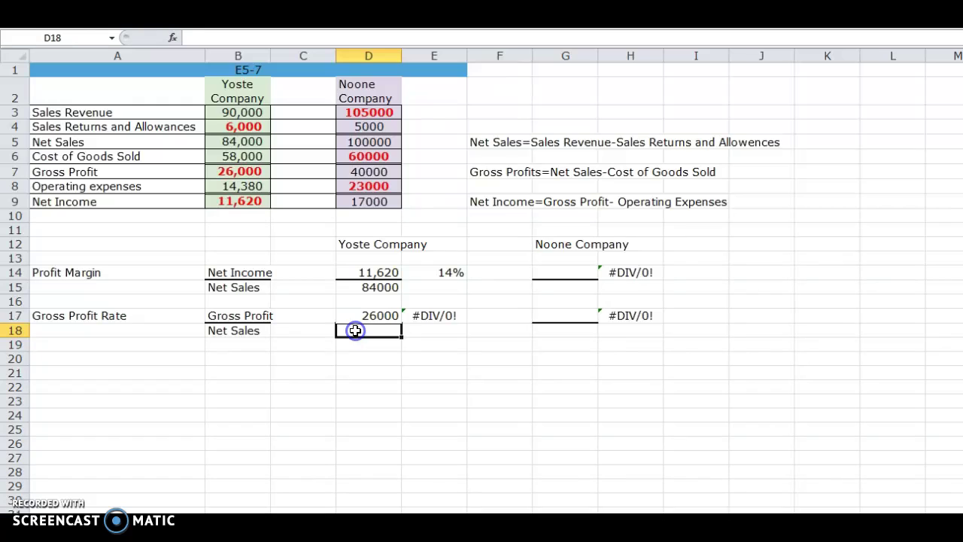
{"action": "type", "text": "84000"}
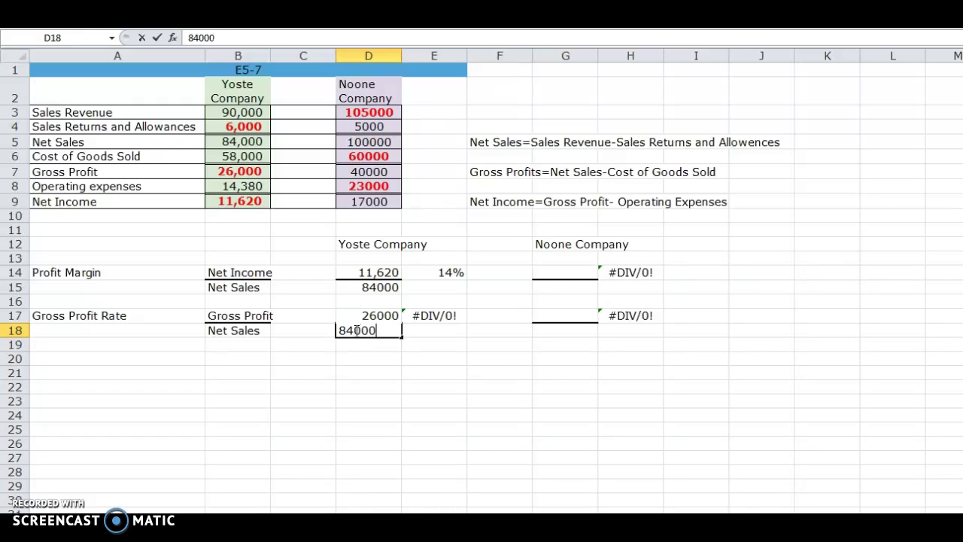
{"action": "key", "text": "Return"}
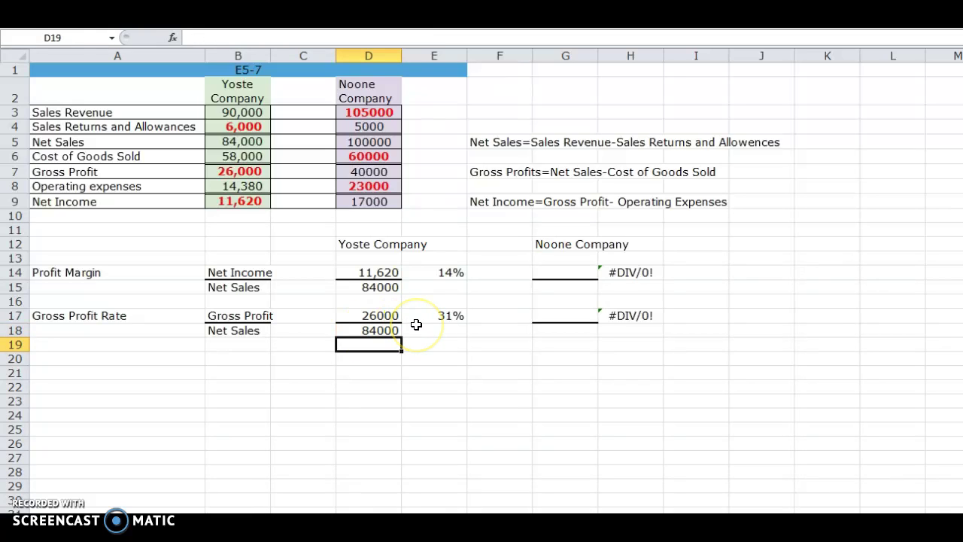
Enter 17000 in G14 and 100000 in G15 for Noone's 17% profit margin.
{"action": "left_click", "coordinate": [565, 272]}
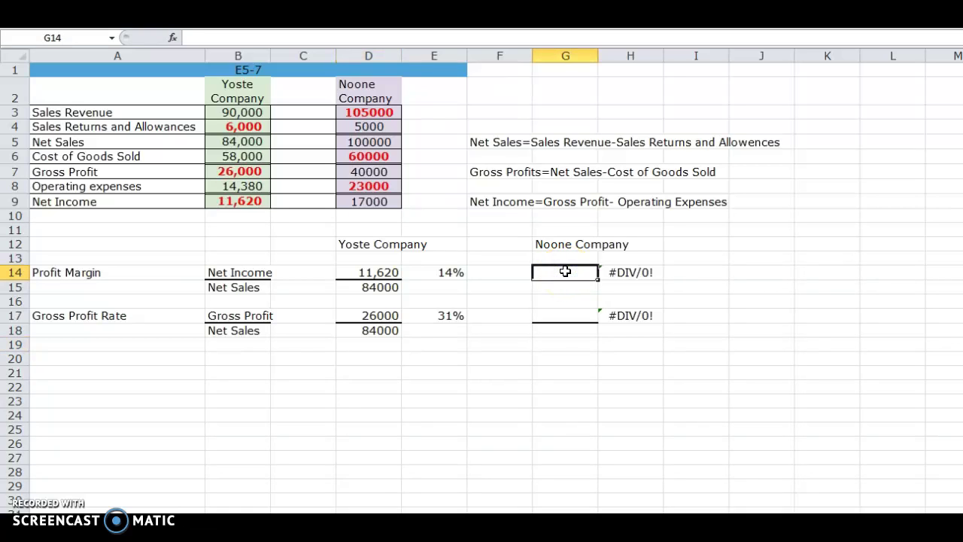
{"action": "type", "text": "17000"}
{"action": "left_click", "coordinate": [560, 284]}
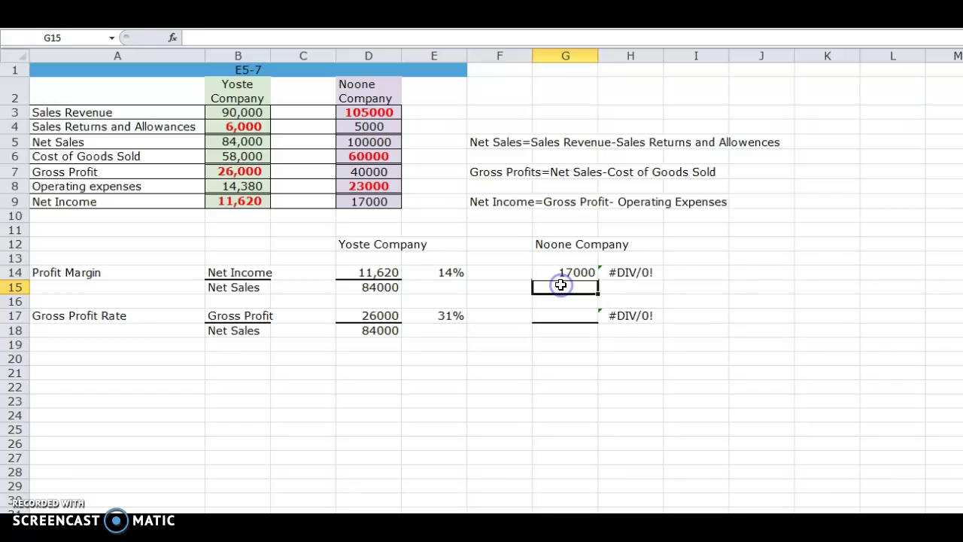
{"action": "type", "text": "100000"}
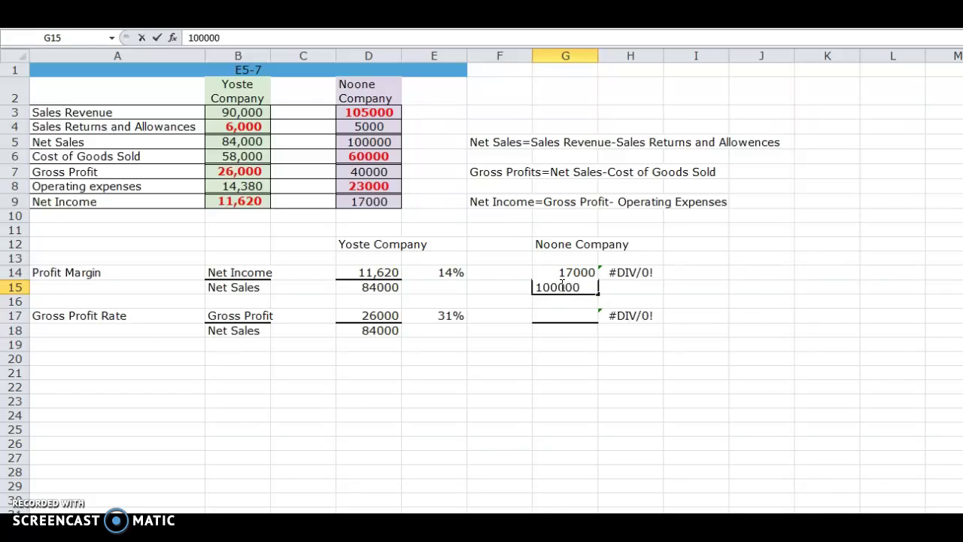
{"action": "key", "text": "Return"}
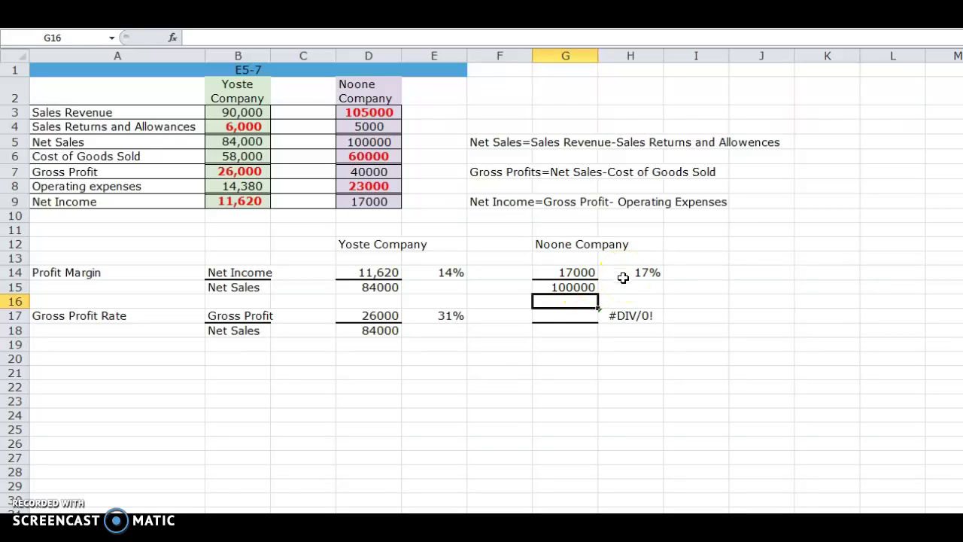
Enter 40000 in G17 and 100000 in G18 for Noone's 40% gross profit rate.
{"action": "left_click", "coordinate": [585, 316]}
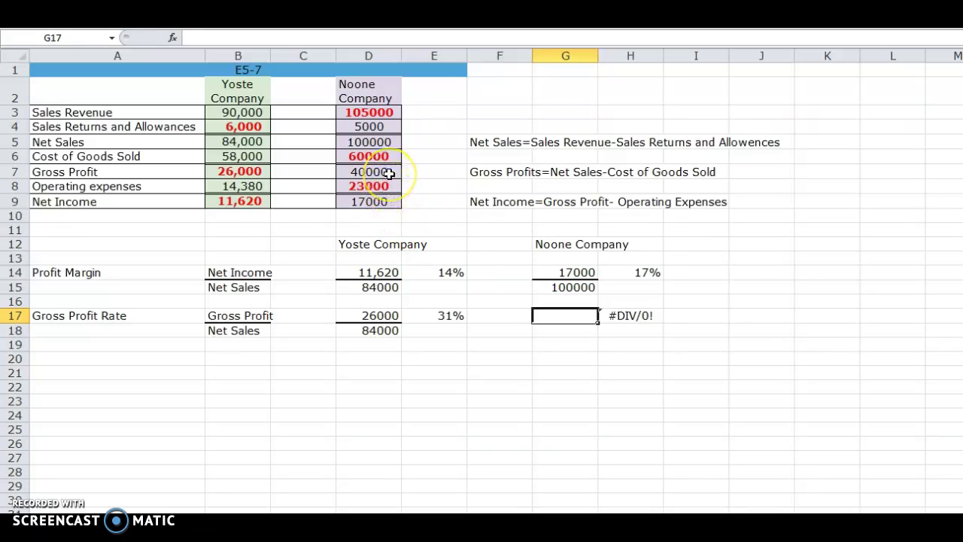
{"action": "type", "text": "4000"}
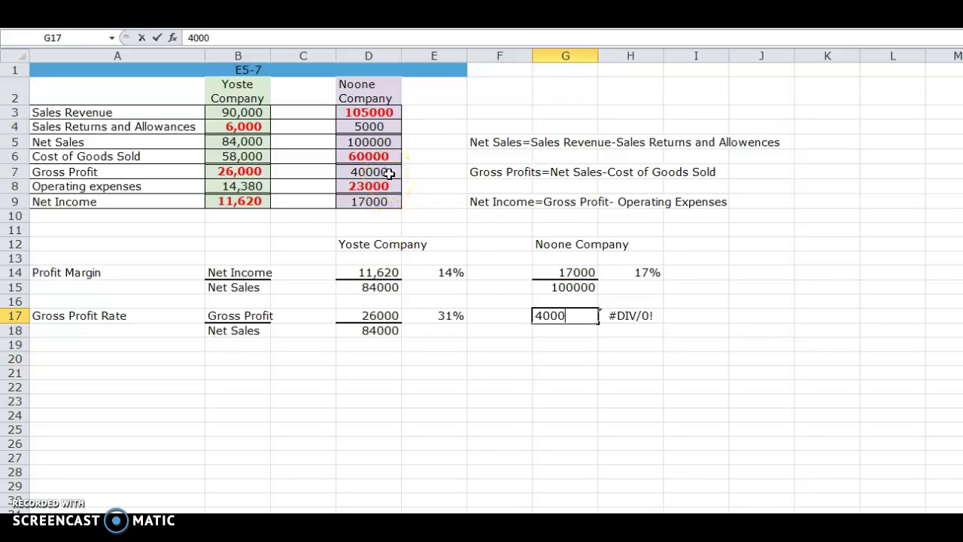
{"action": "type", "text": "0"}
{"action": "left_click", "coordinate": [539, 331]}
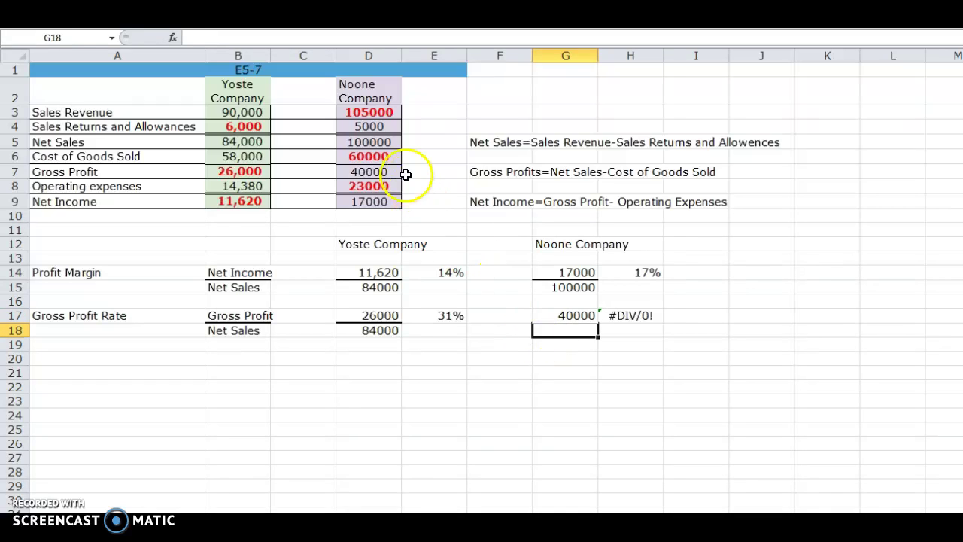
{"action": "type", "text": "1"}
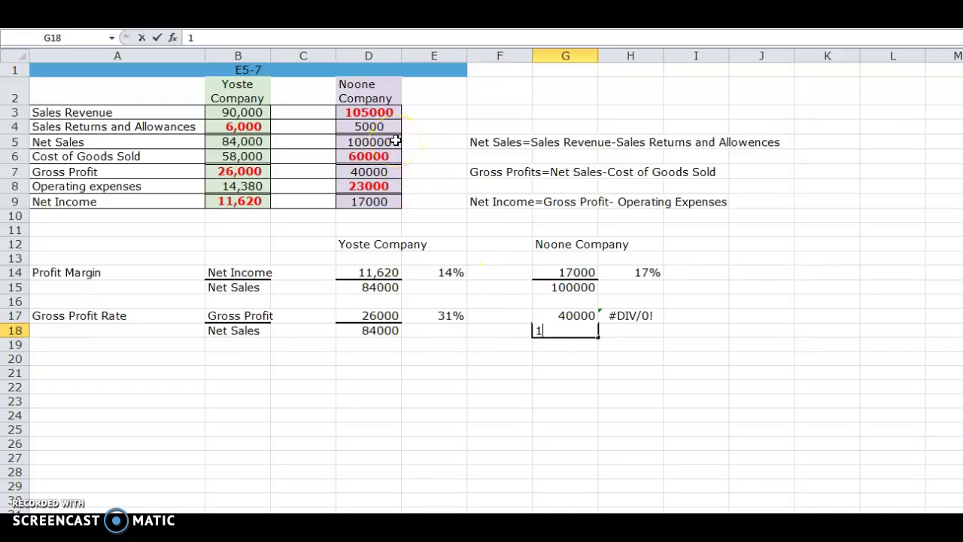
{"action": "type", "text": "00000"}
{"action": "key", "text": "Return"}
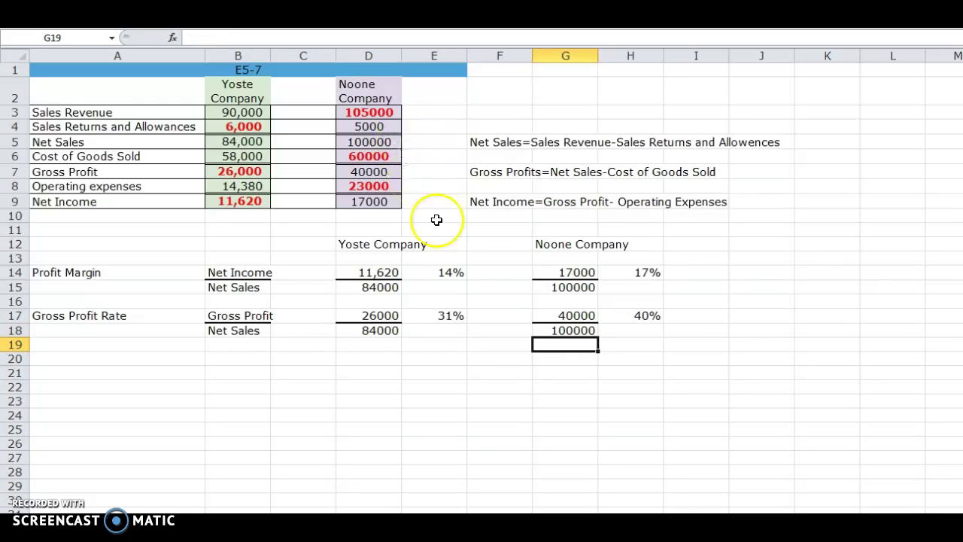